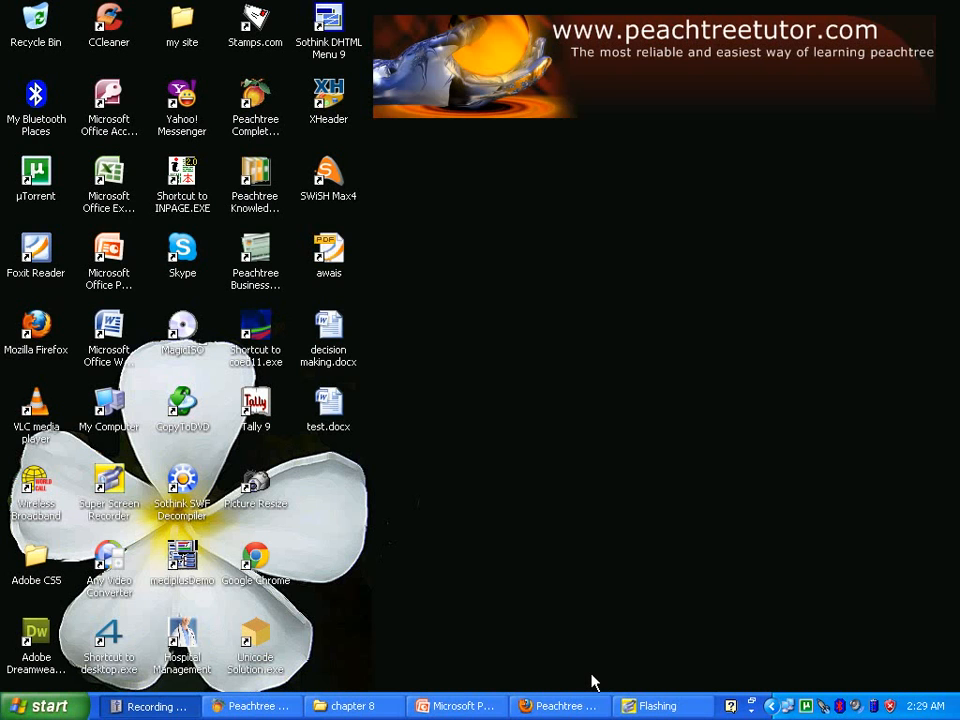
Switch to Peachtree Accounting and open a blank receipt for recording a customer payment
click(255, 706)
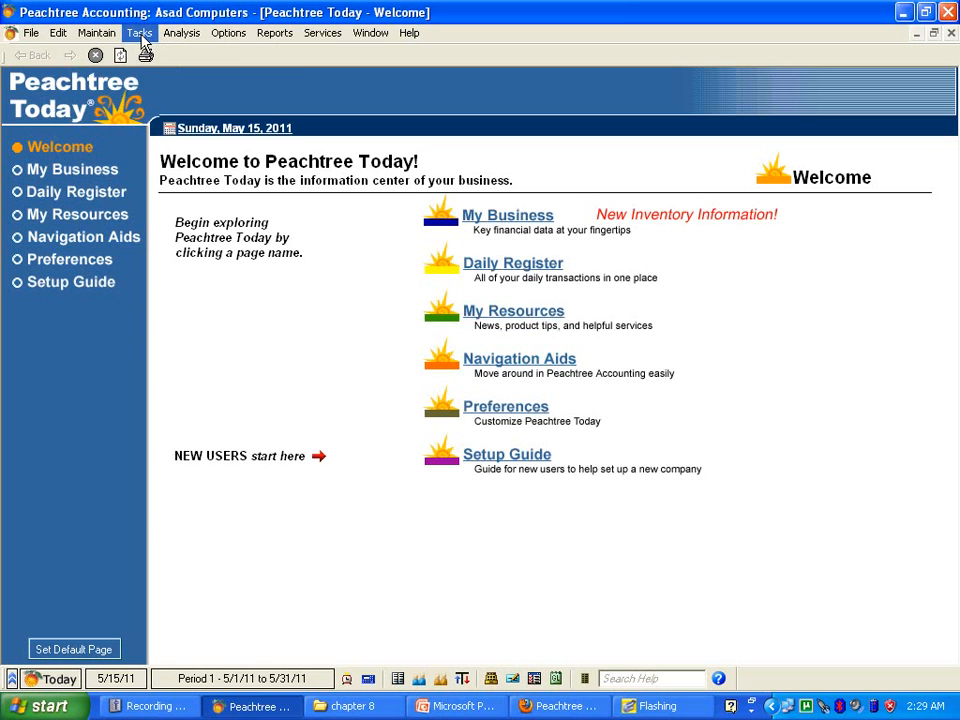
click(140, 34)
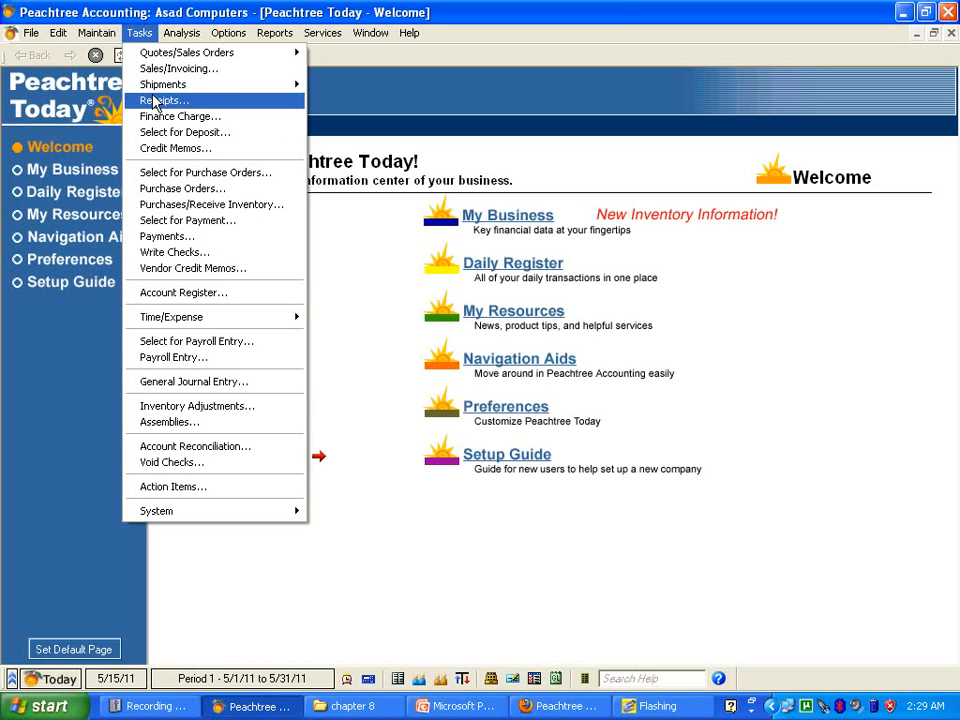
click(143, 6)
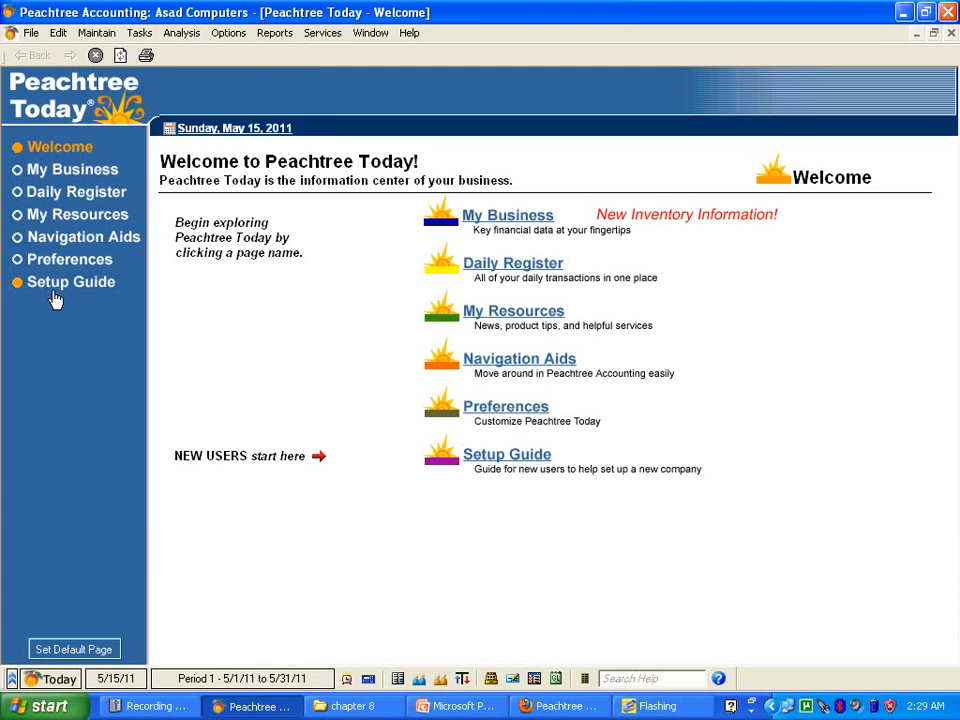
click(58, 242)
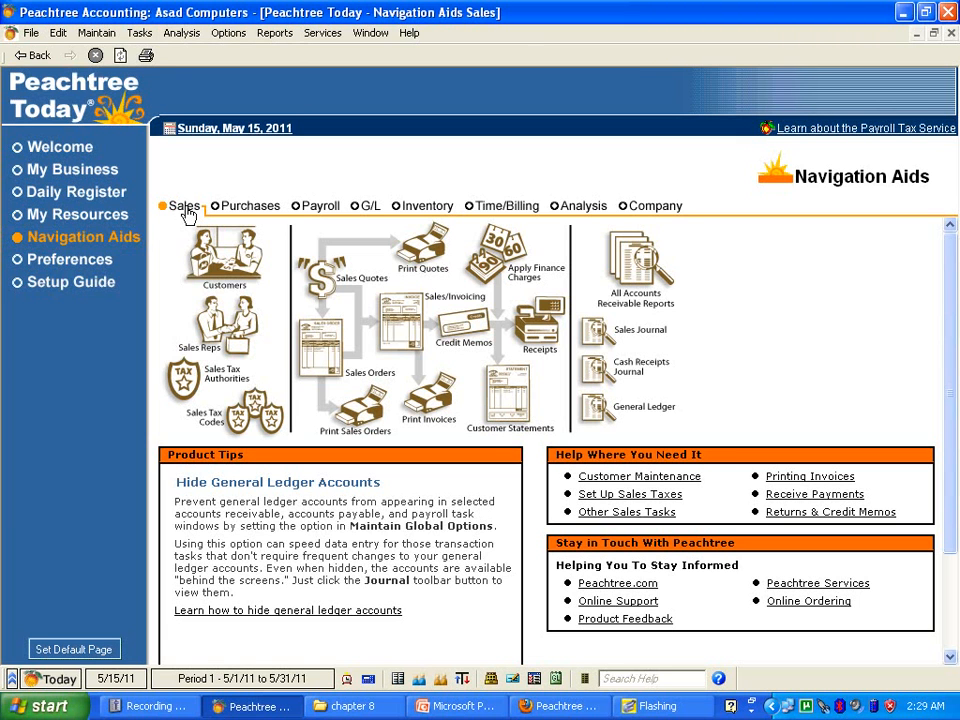
click(541, 330)
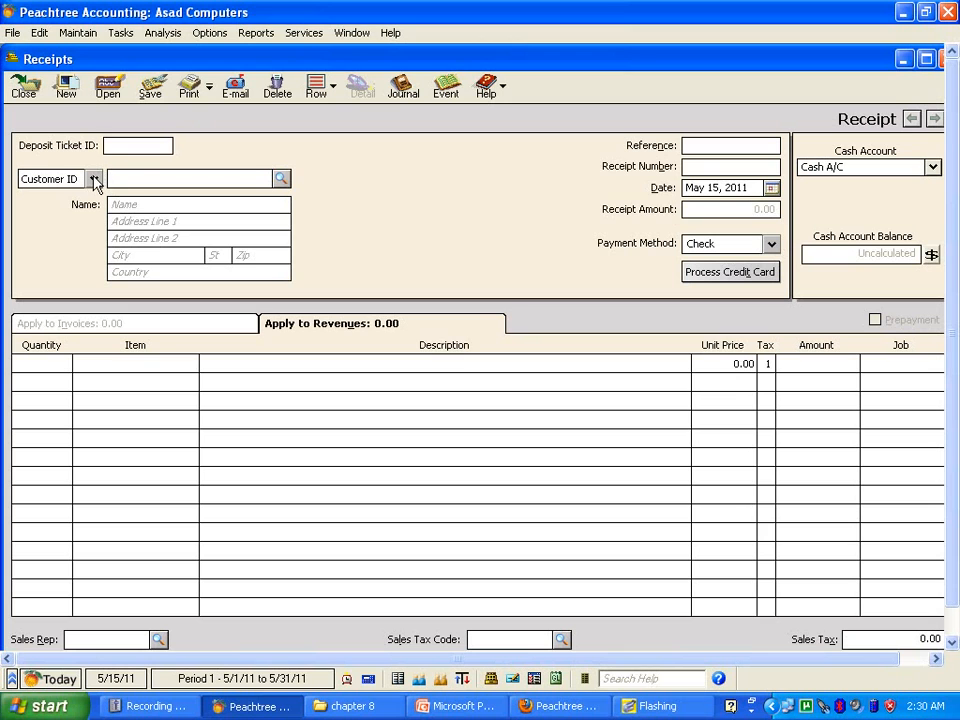
Select Galaxy computers as the receipt's customer and set the payment method to Cash
click(281, 179)
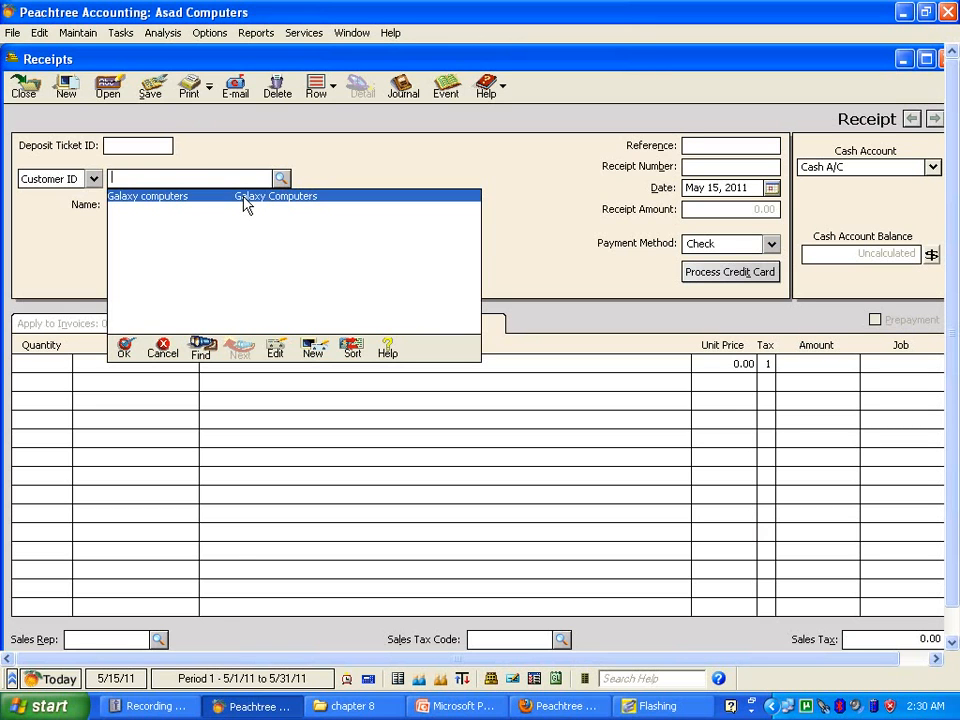
double_click(247, 197)
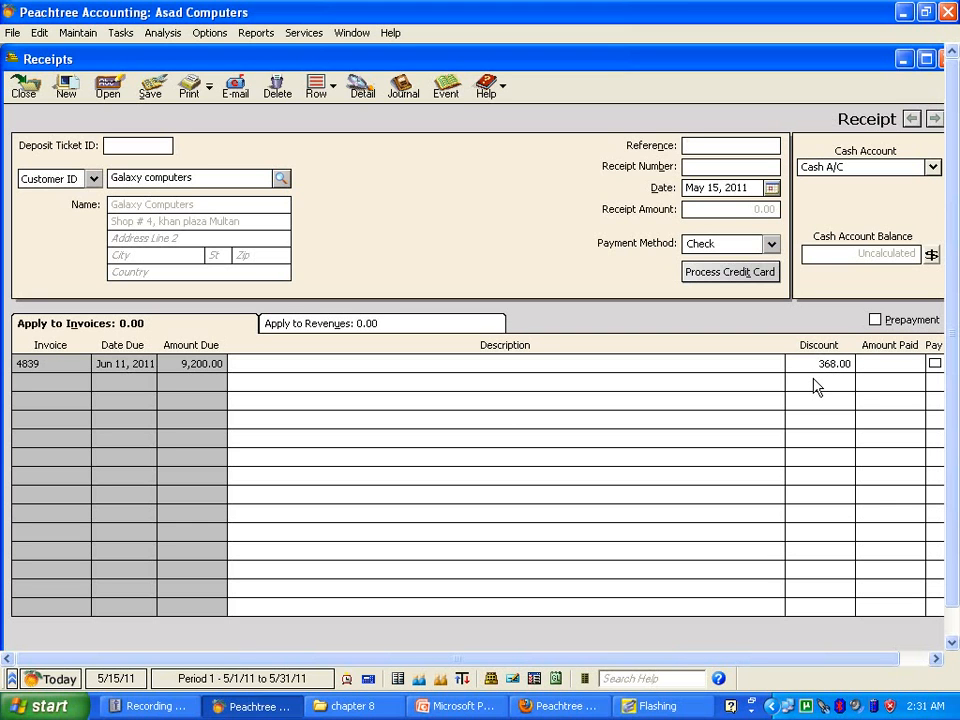
click(771, 244)
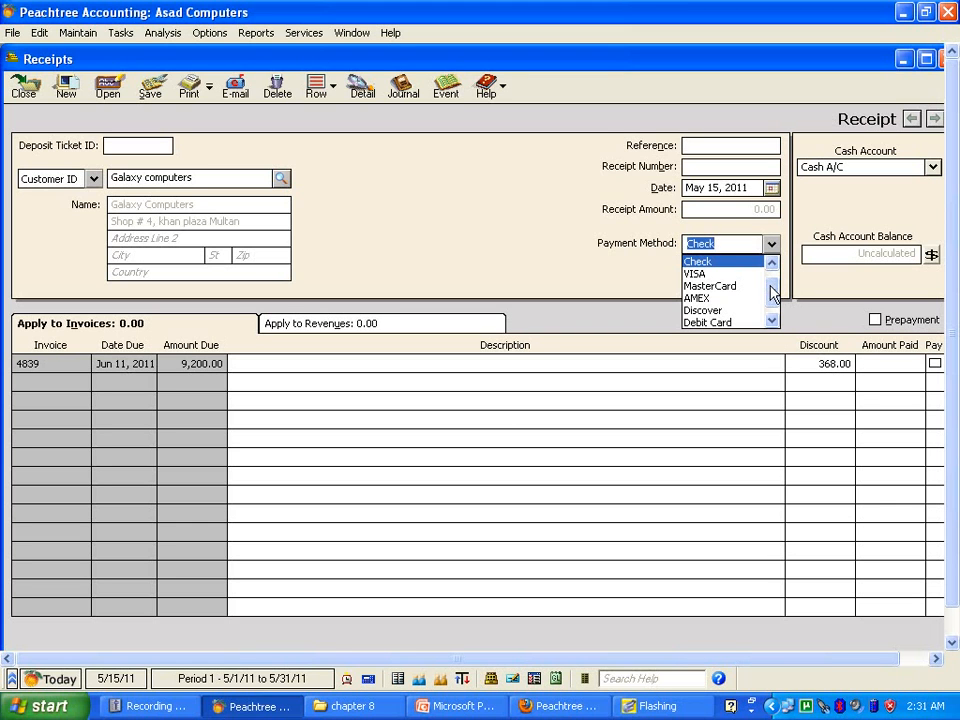
drag(773, 292, 774, 276)
click(740, 262)
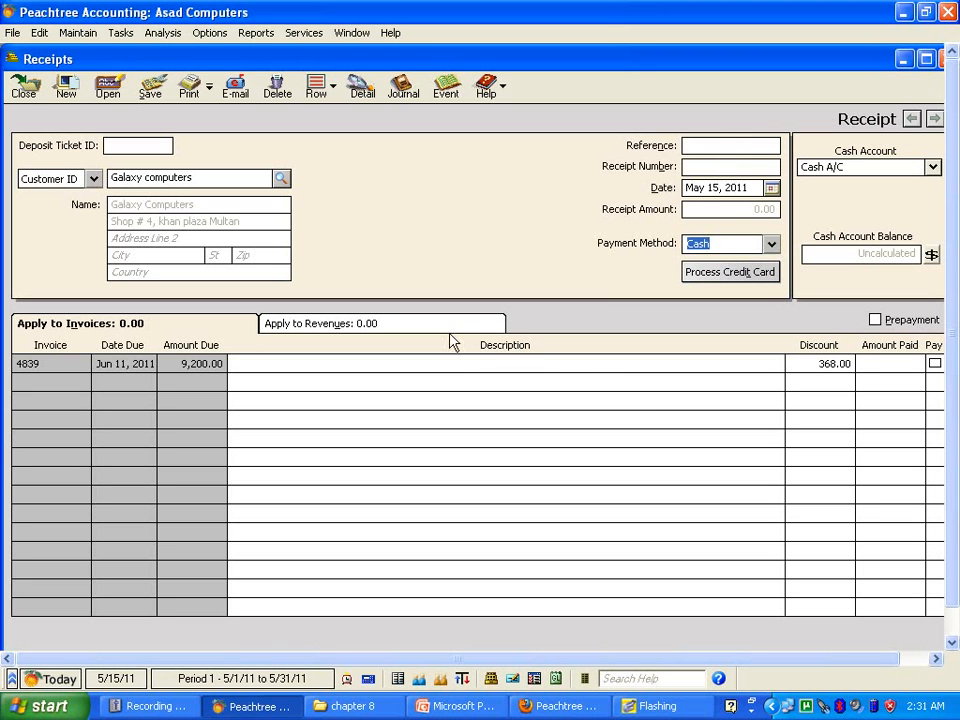
Describe the open invoice's payment as "Cash received from customer" and enter 8832 as the amount paid
click(492, 365)
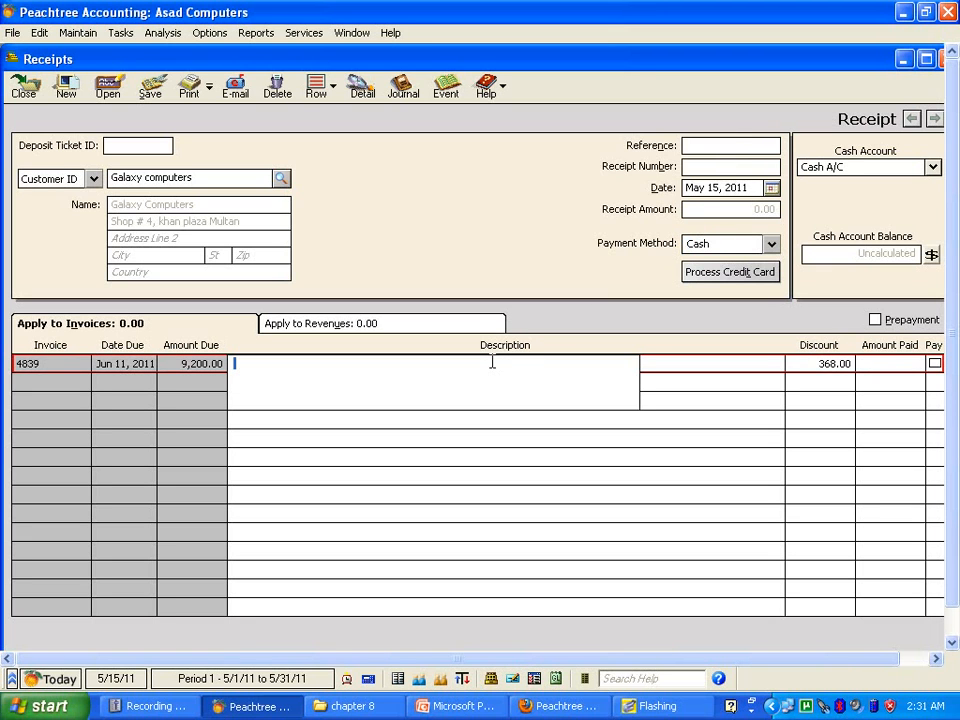
text(Cash received from customer)
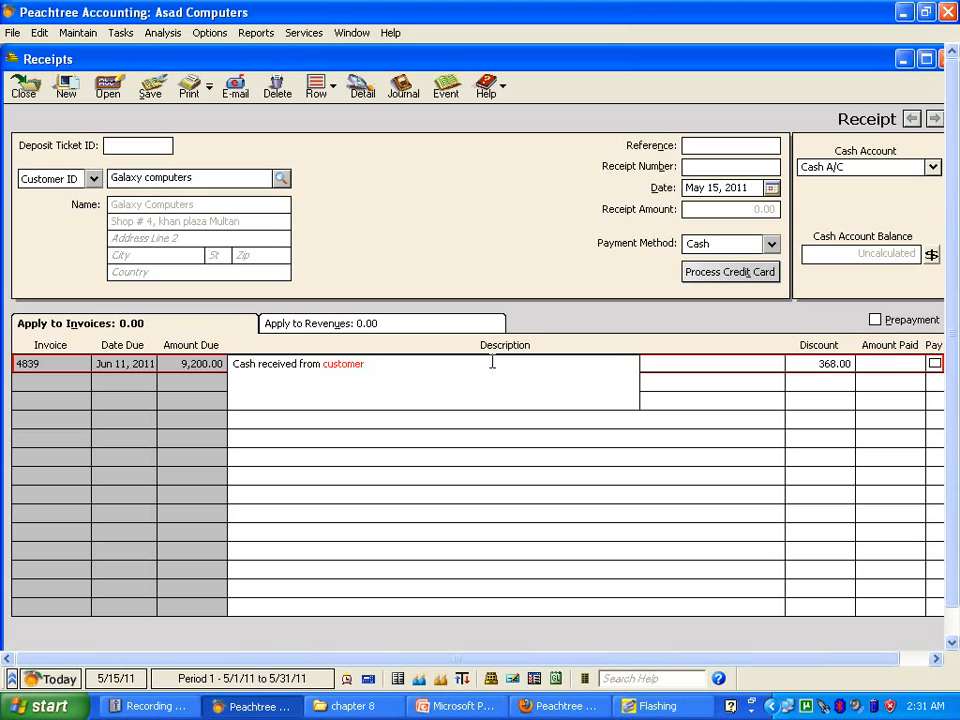
click(896, 368)
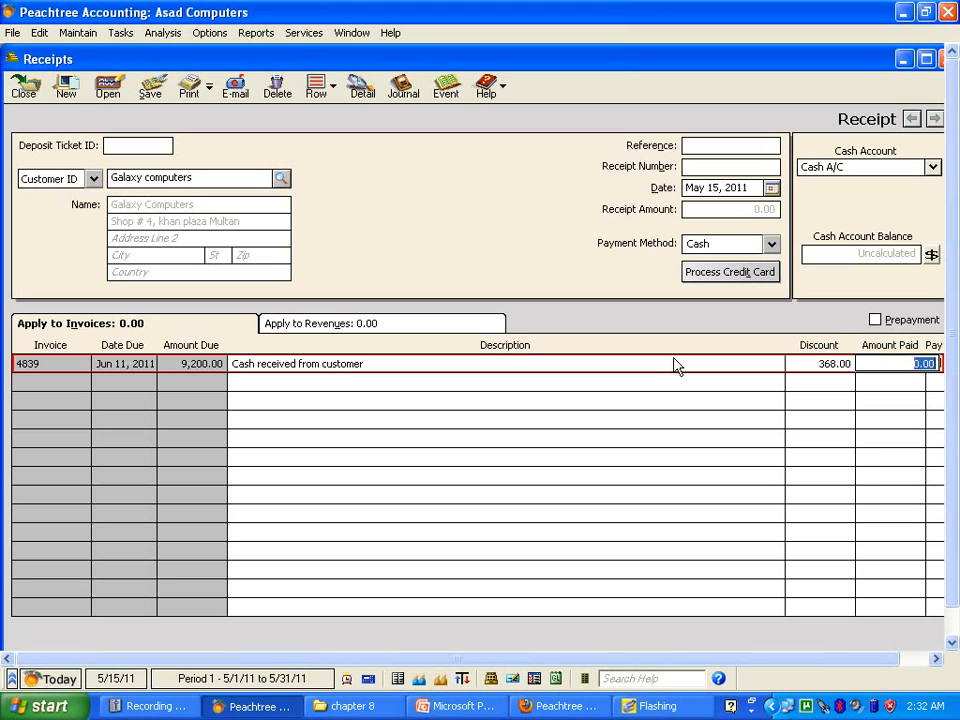
text(8832)
click(838, 366)
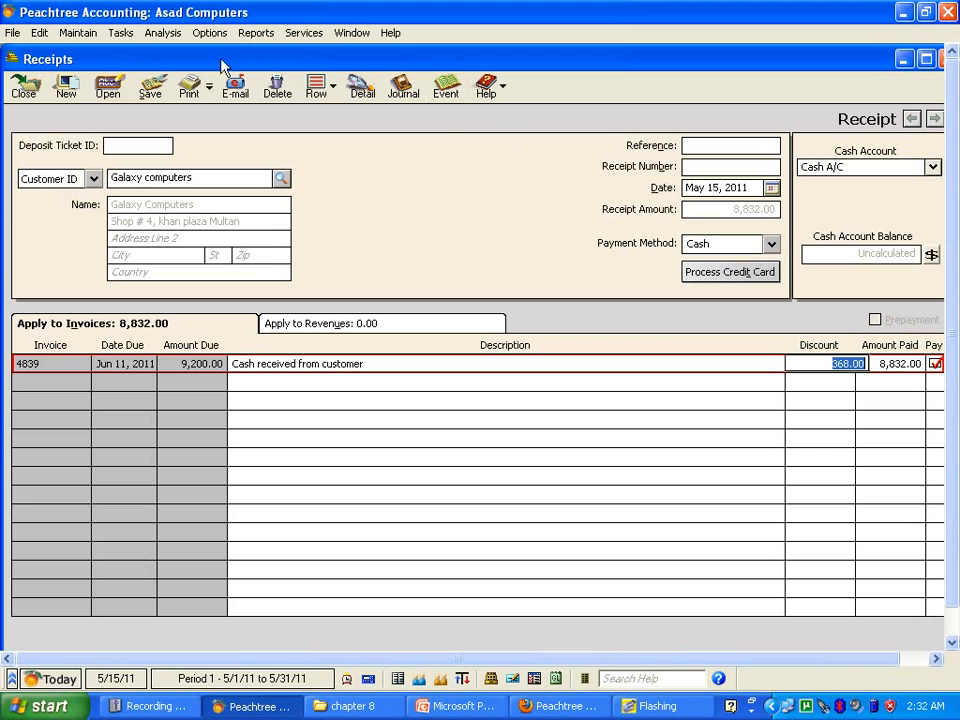
Enter 4356 as the receipt's reference, save the receipt and close the receipt window
click(148, 90)
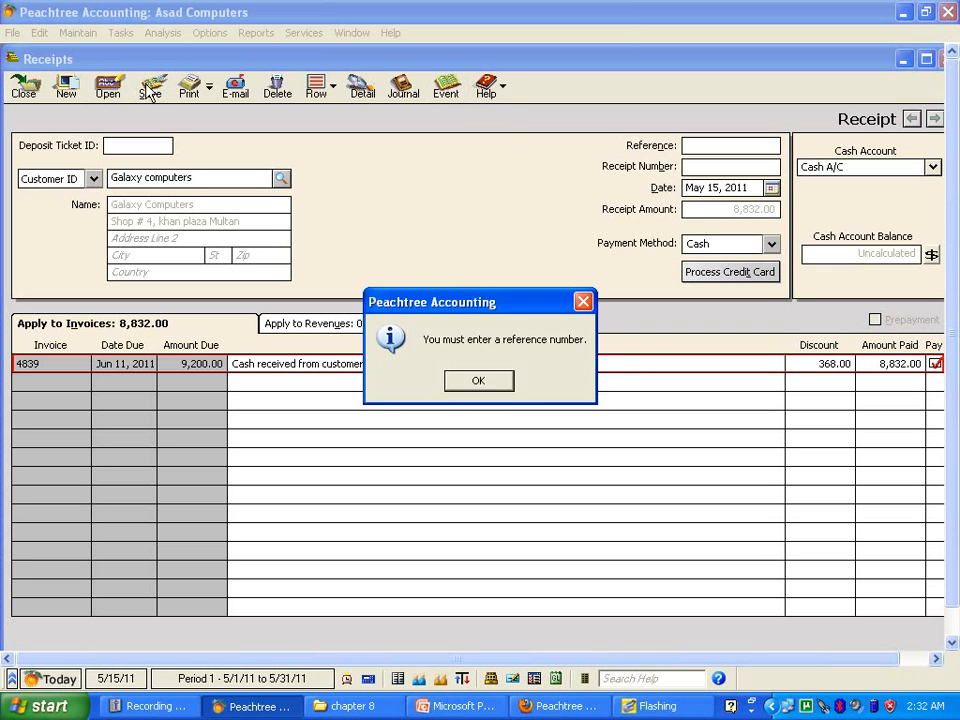
click(484, 382)
click(701, 146)
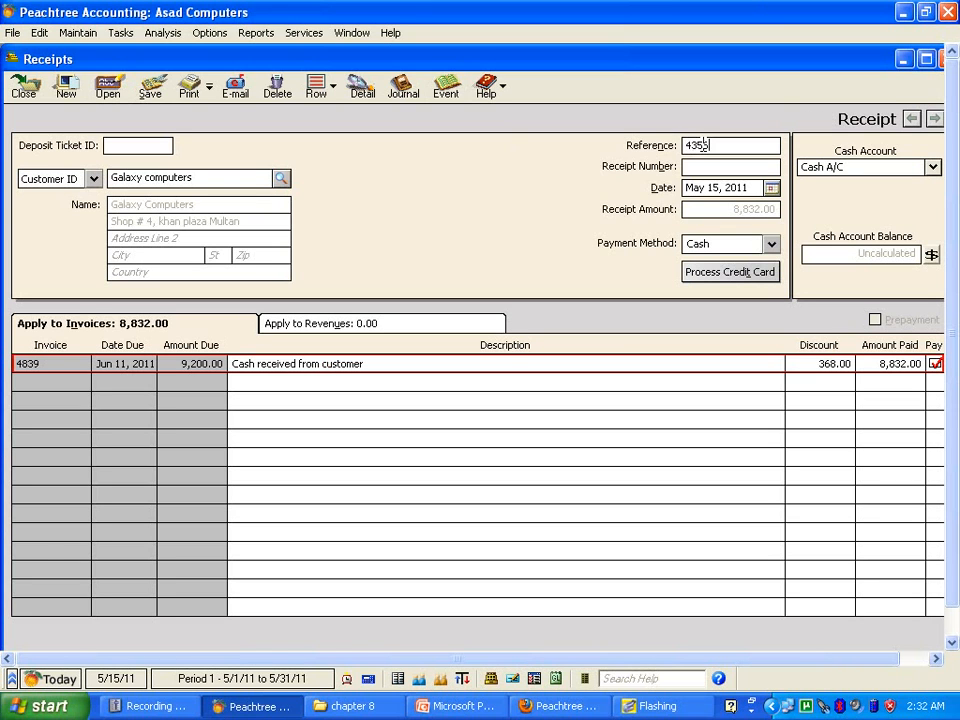
click(151, 88)
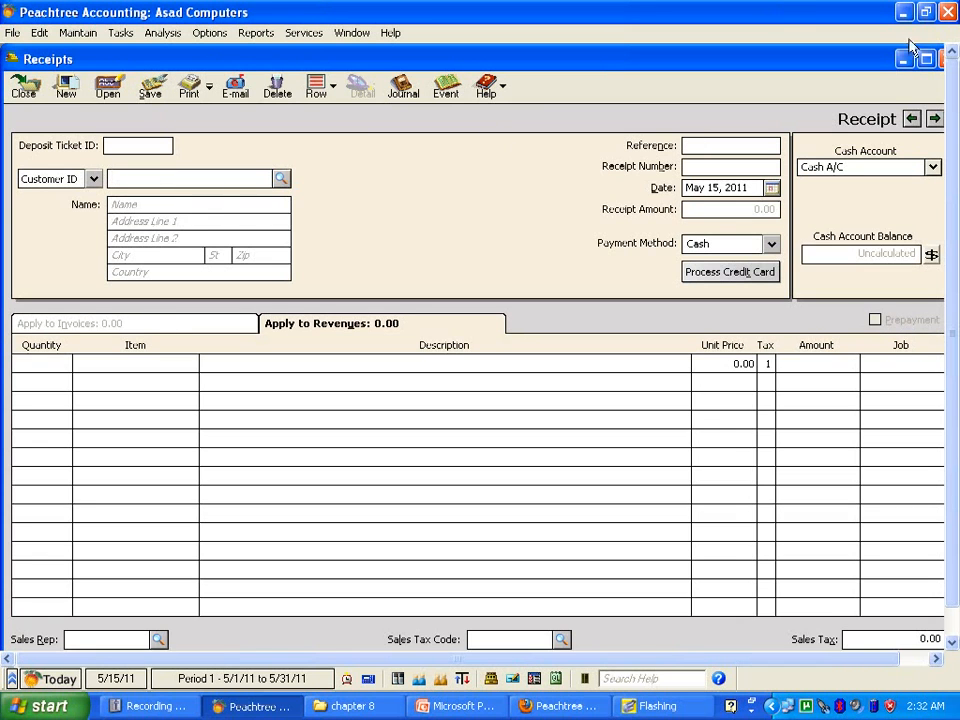
click(940, 59)
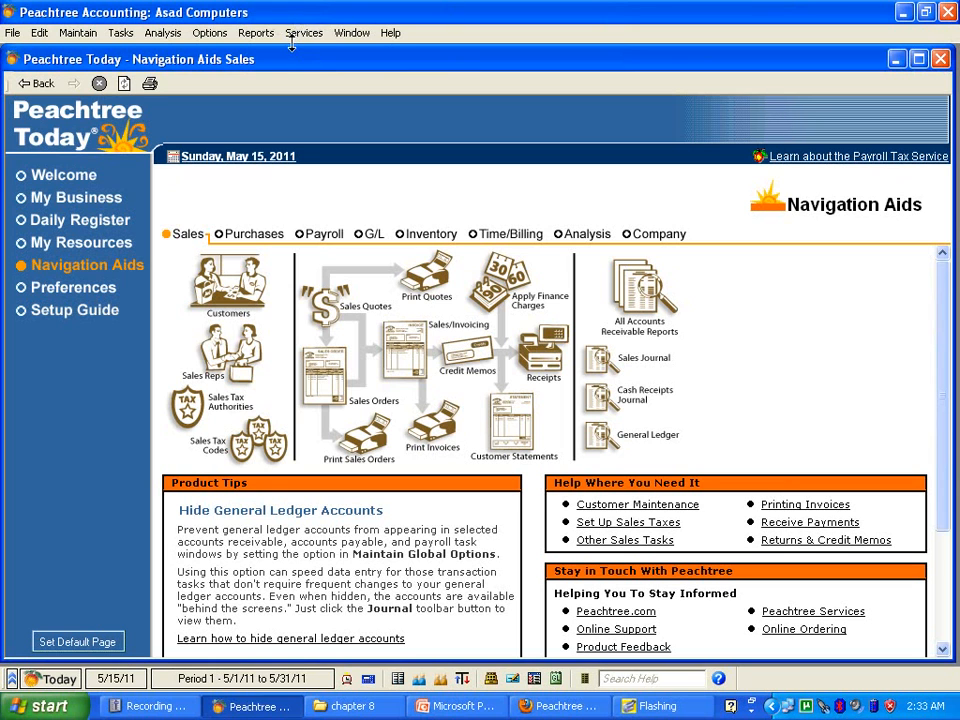
Open the Customer Ledgers report under Accounts Receivable, check Galaxy Computers' last receipt entry and balance, then close the report
click(255, 33)
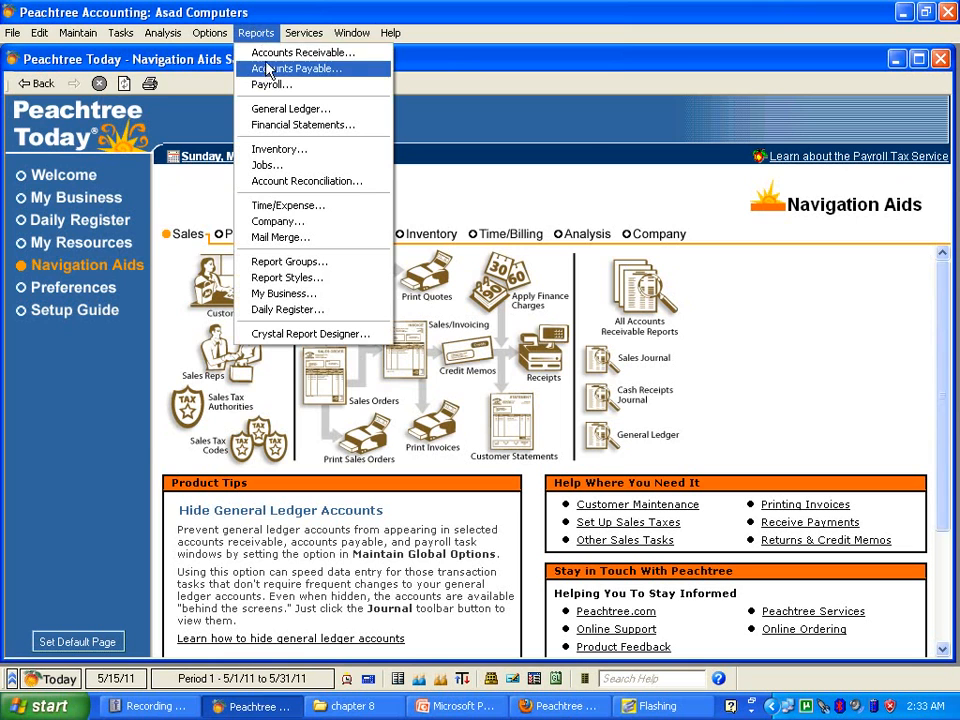
click(266, 57)
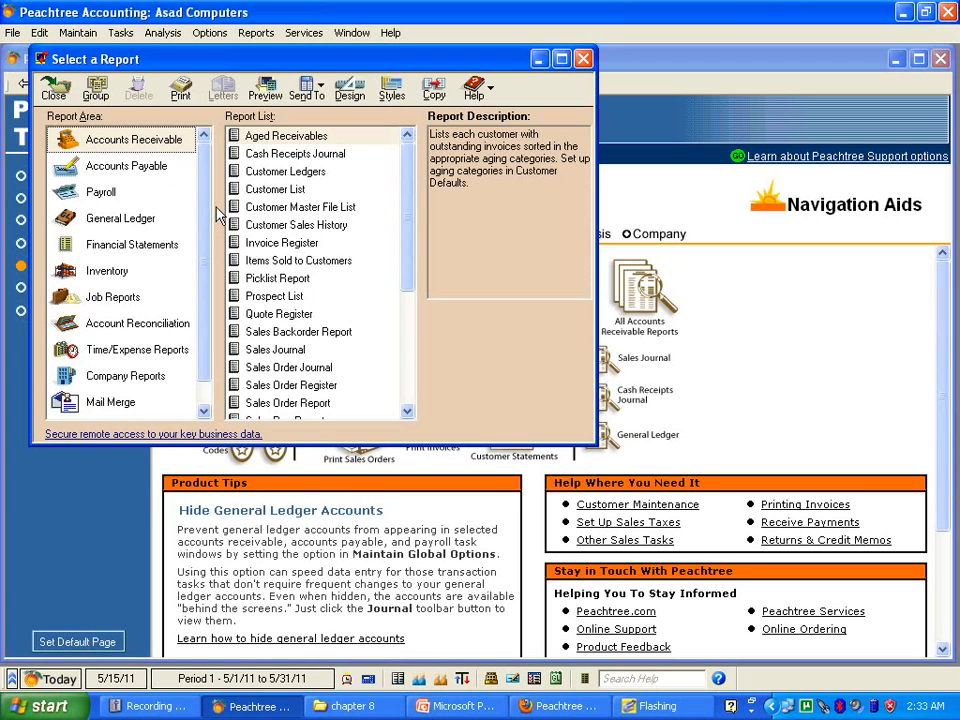
double_click(259, 171)
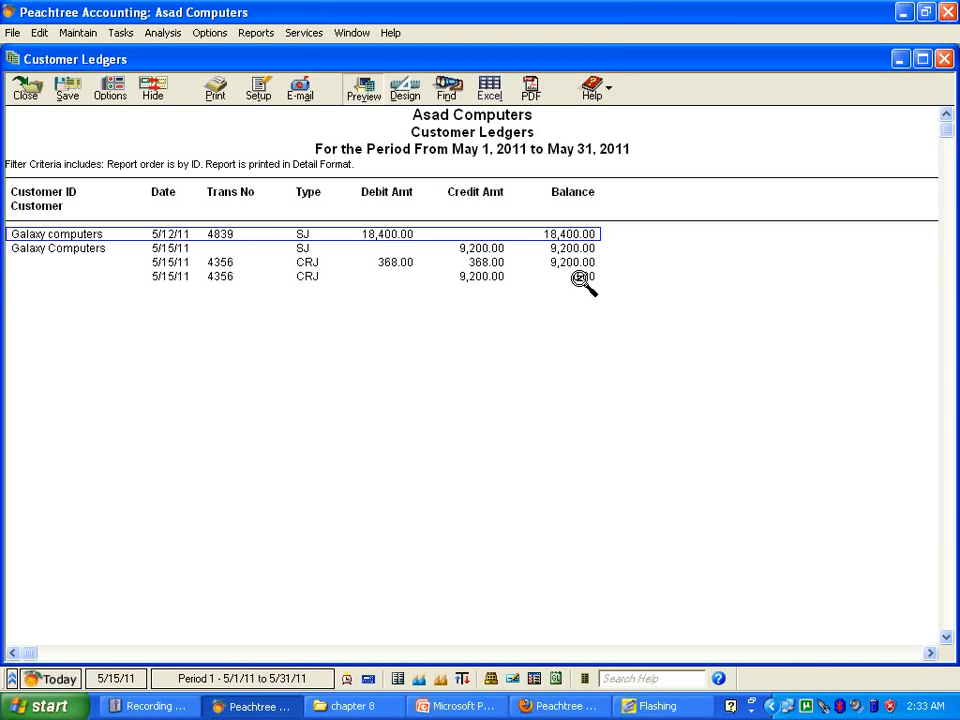
click(580, 279)
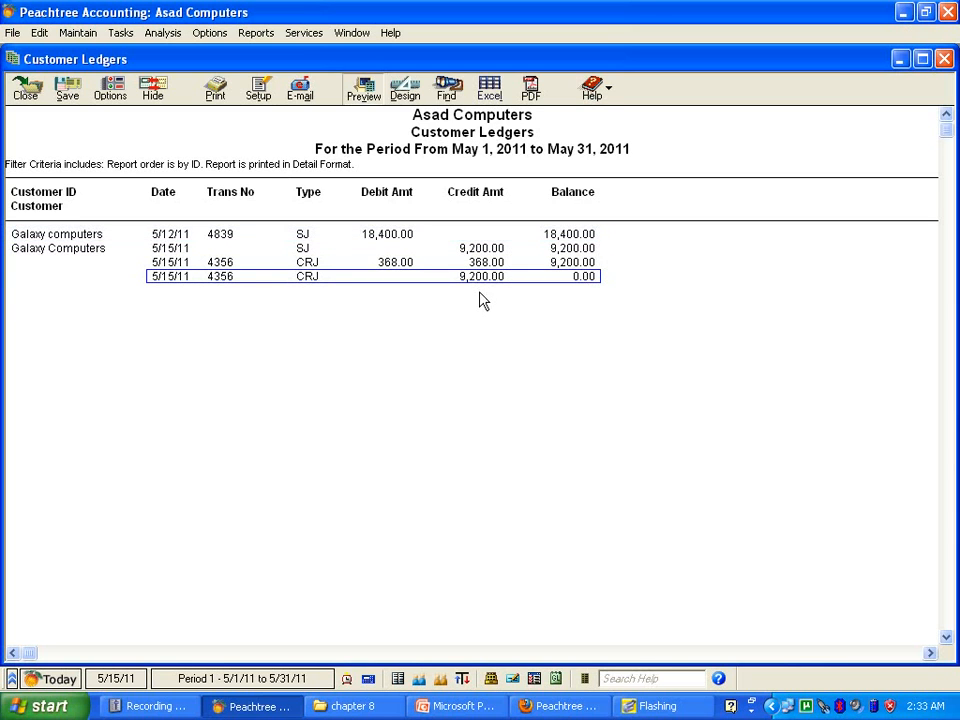
click(943, 59)
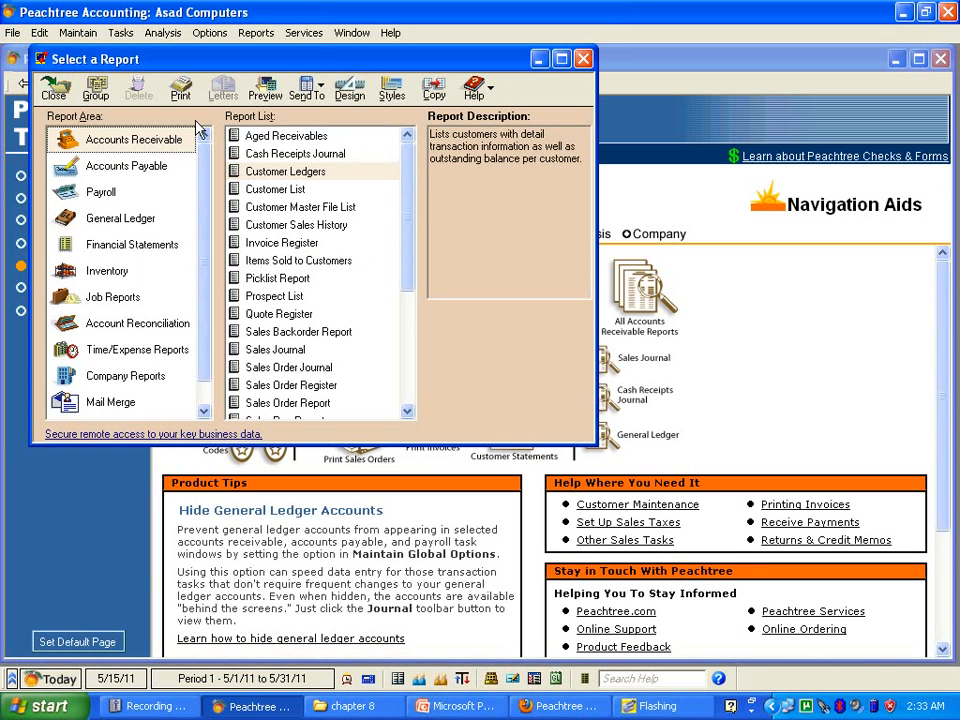
Open the General Ledger report, check the Galaxy Computers receipt entry in the Cash A/C account, and close the report windows
click(102, 220)
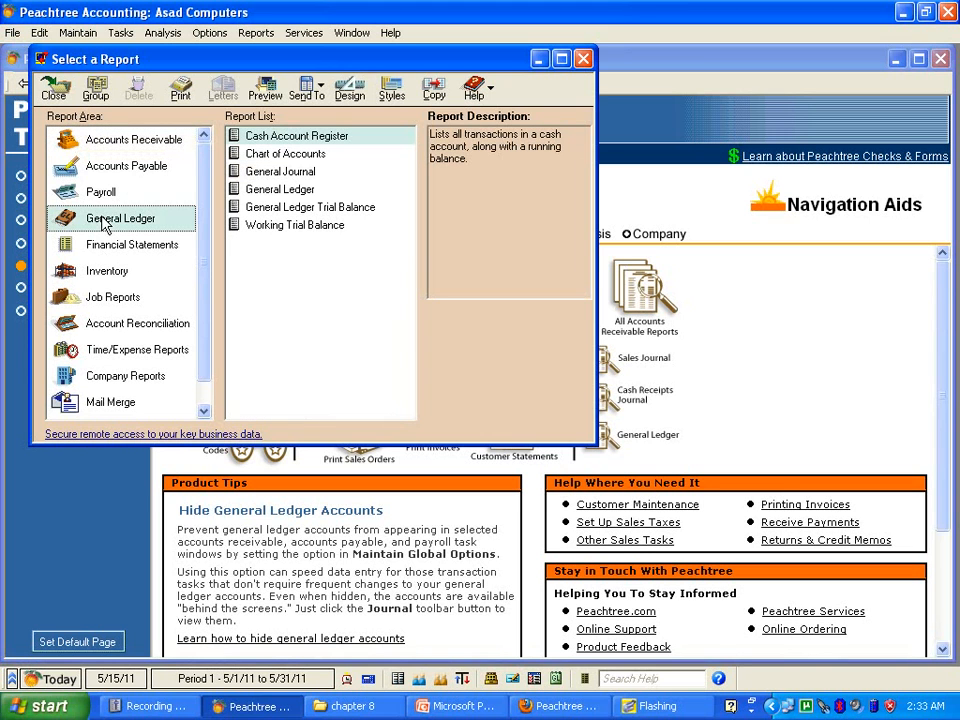
double_click(281, 190)
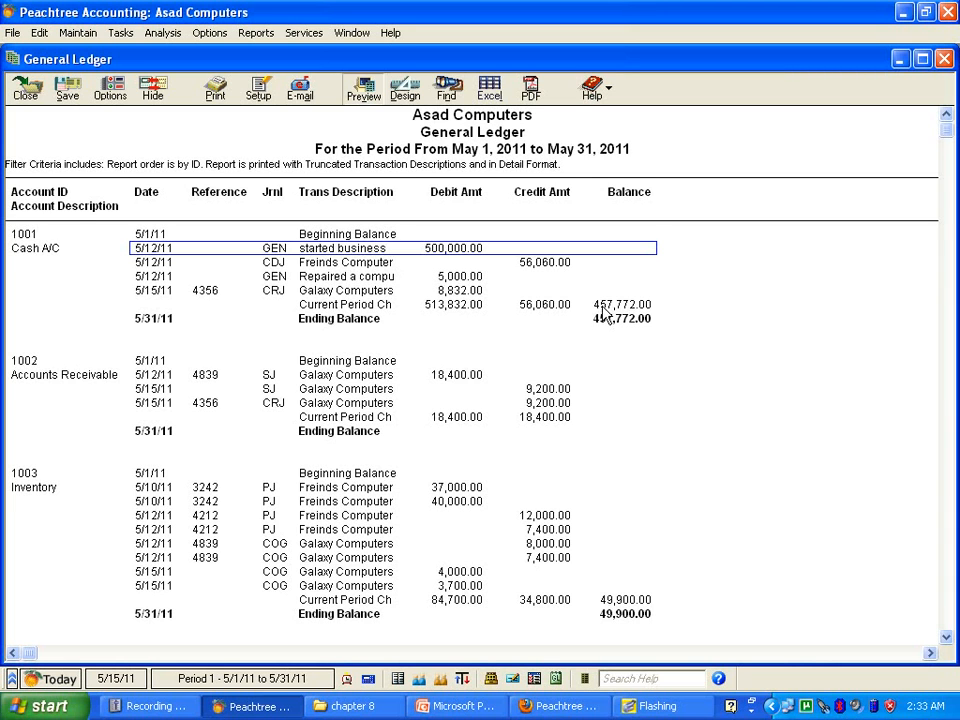
click(458, 291)
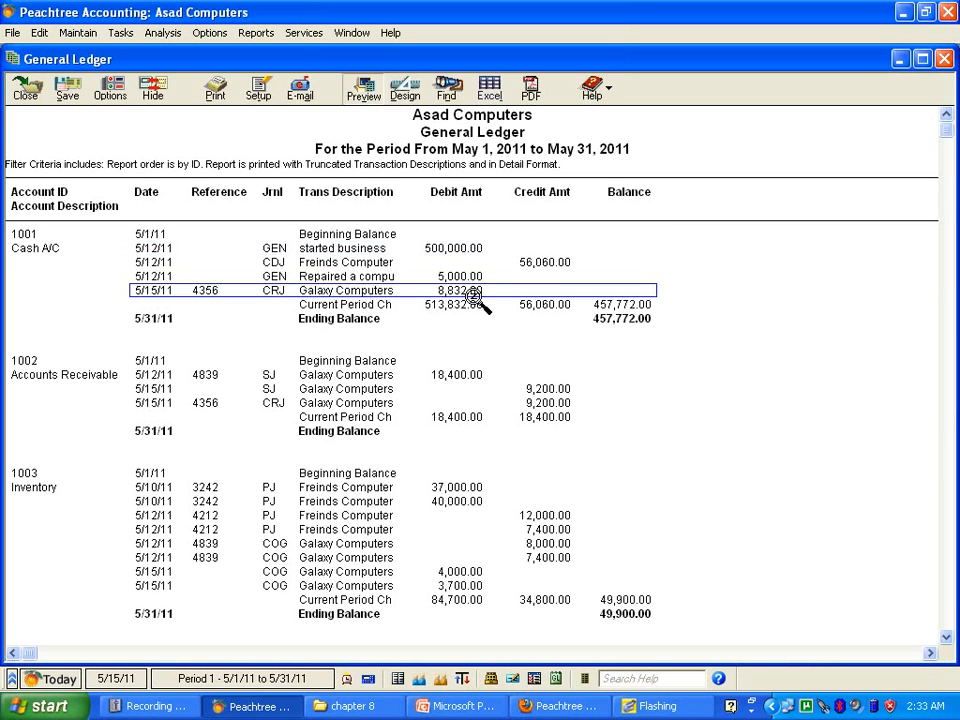
click(943, 60)
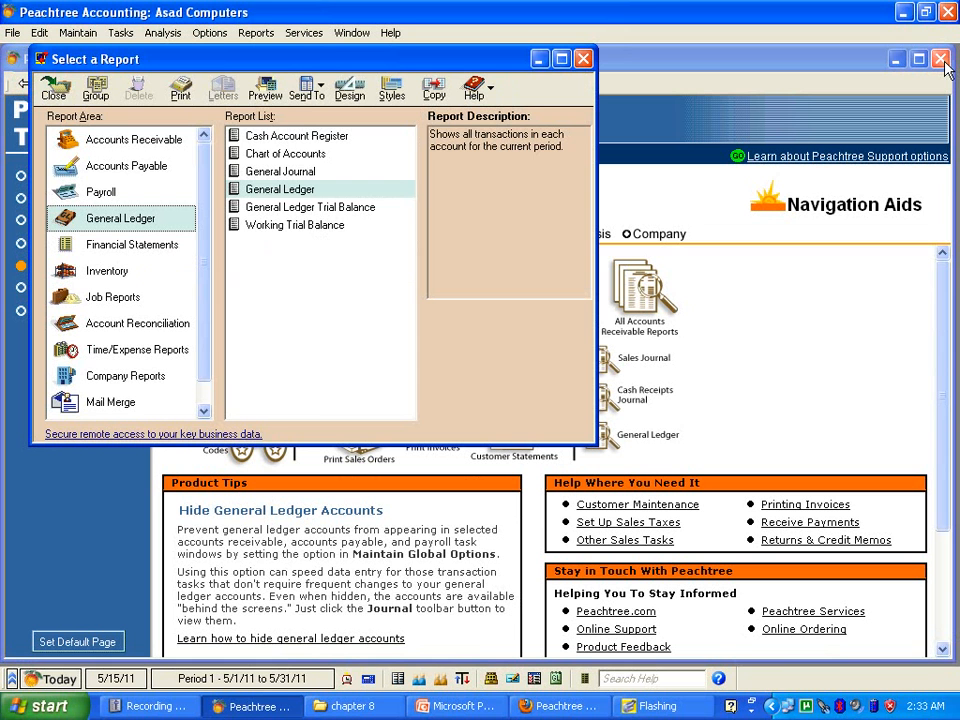
click(582, 59)
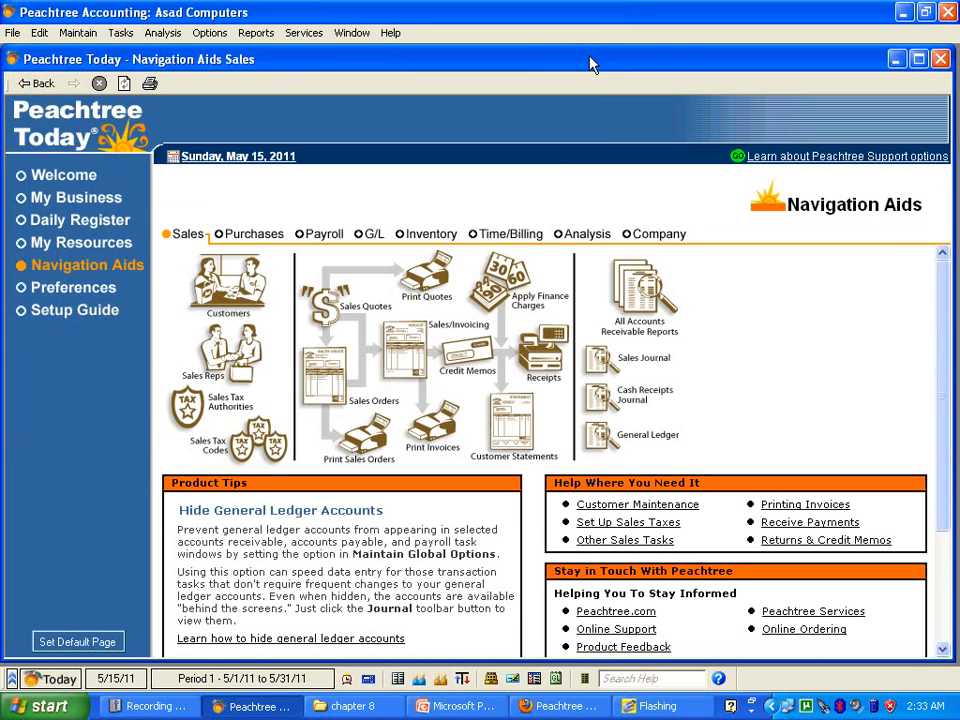